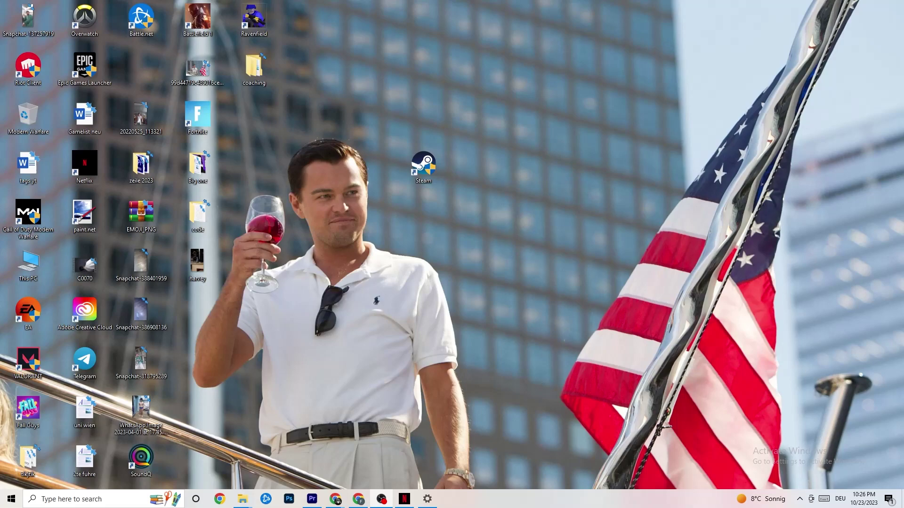
{"action": "left_click_drag", "start_coordinate": [424, 166], "coordinate": [367, 165]}
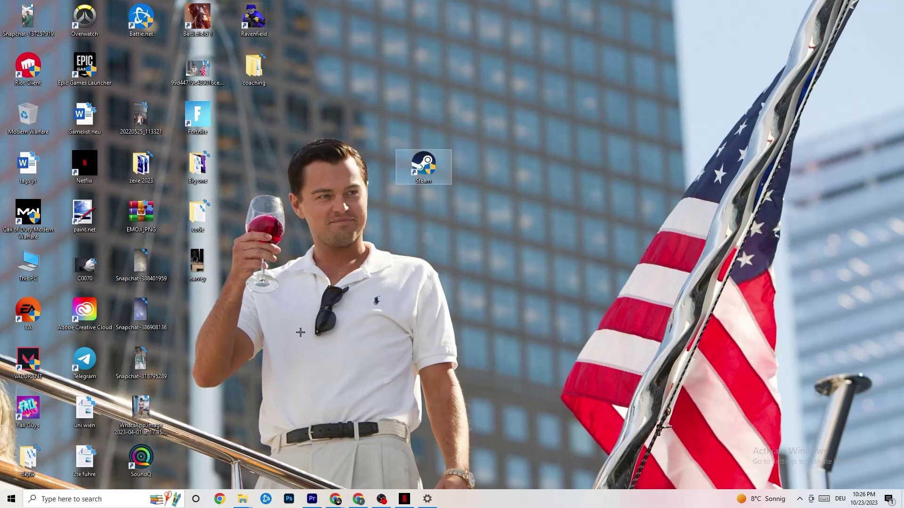
{"action": "left_click", "coordinate": [126, 361]}
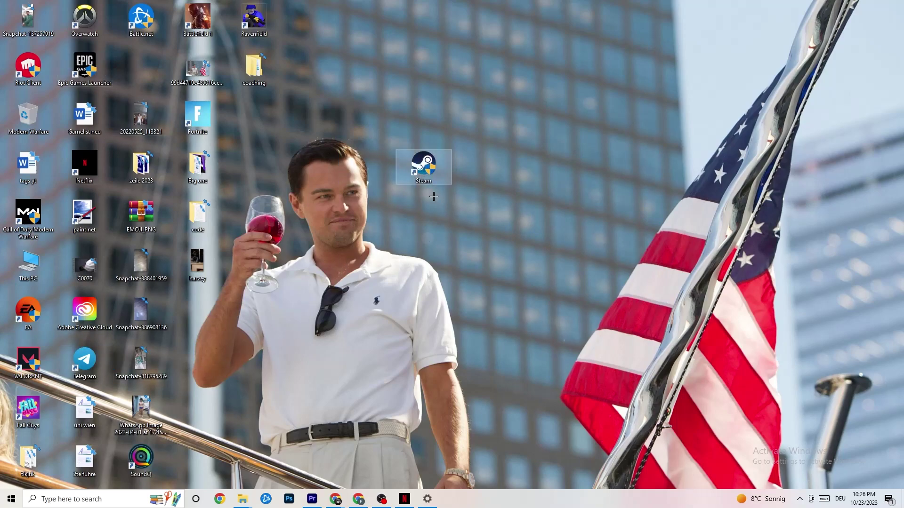
{"action": "right_click", "coordinate": [432, 165]}
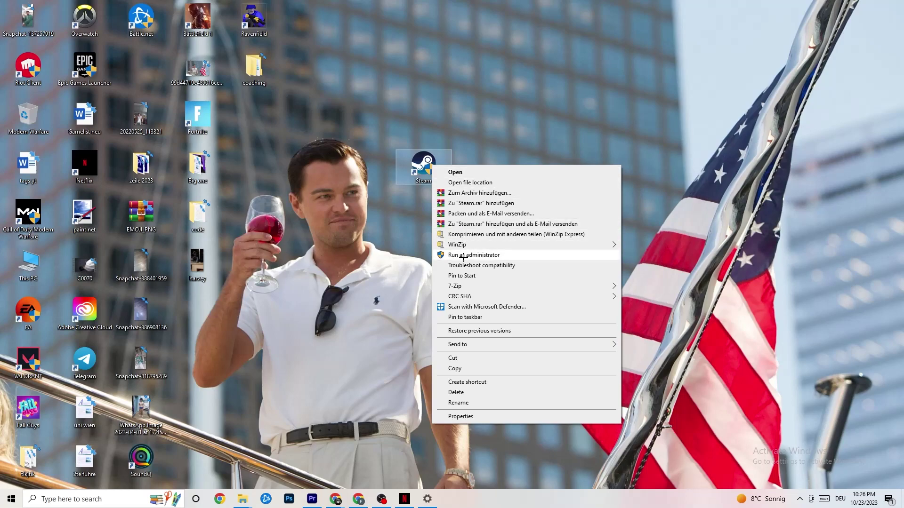
{"action": "left_click", "coordinate": [393, 250]}
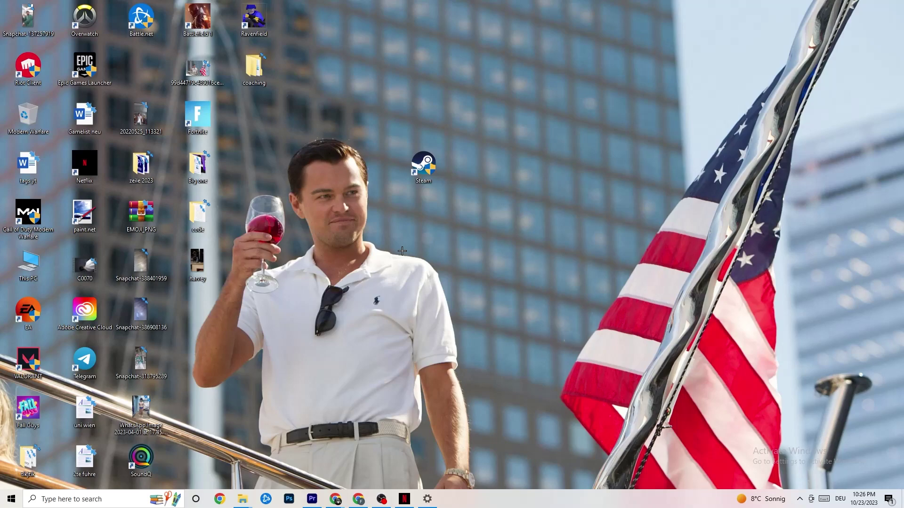
Open the Steam shortcut's compatibility properties, check the available compatibility mode versions, and accept the dialog
{"action": "left_click", "coordinate": [422, 166]}
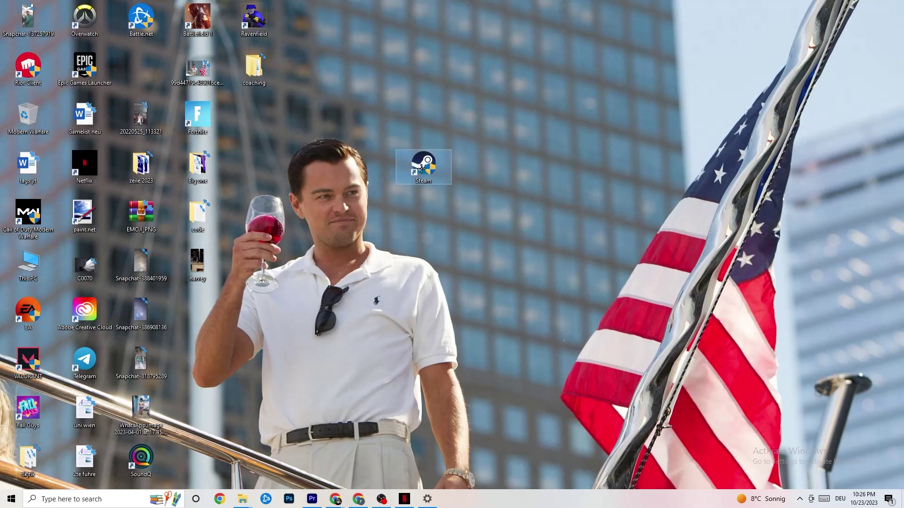
{"action": "right_click", "coordinate": [422, 167]}
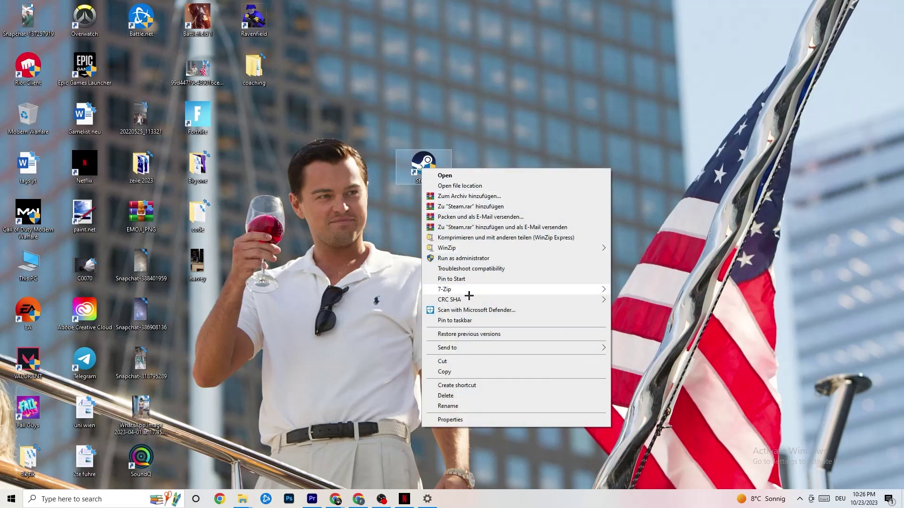
{"action": "left_click", "coordinate": [469, 419]}
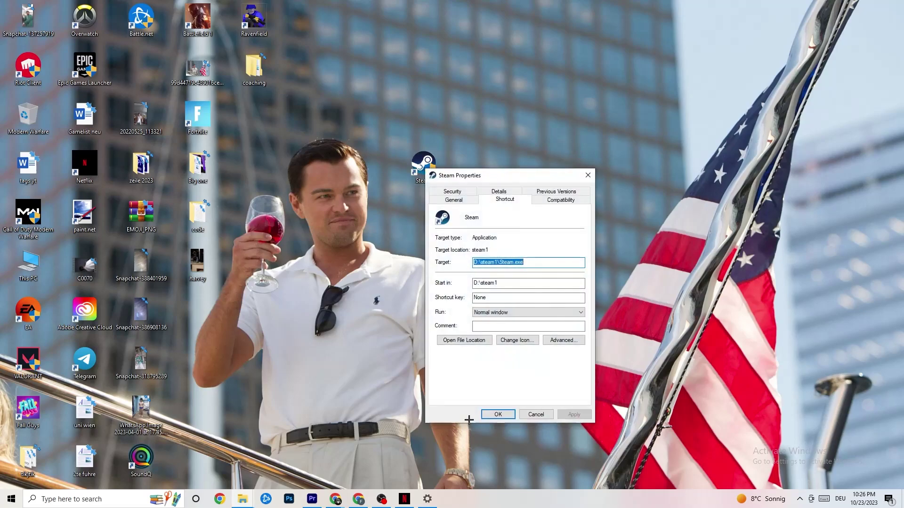
{"action": "left_click_drag", "start_coordinate": [489, 175], "coordinate": [444, 105]}
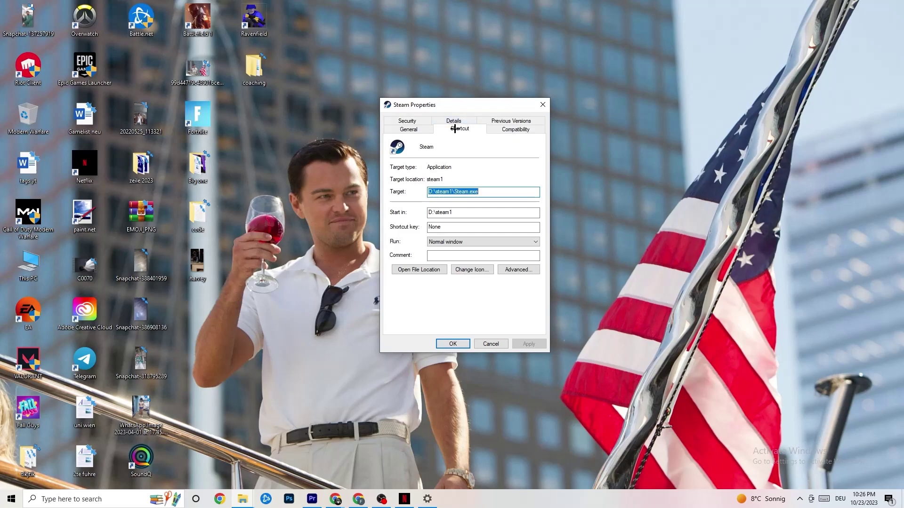
{"action": "left_click", "coordinate": [490, 128]}
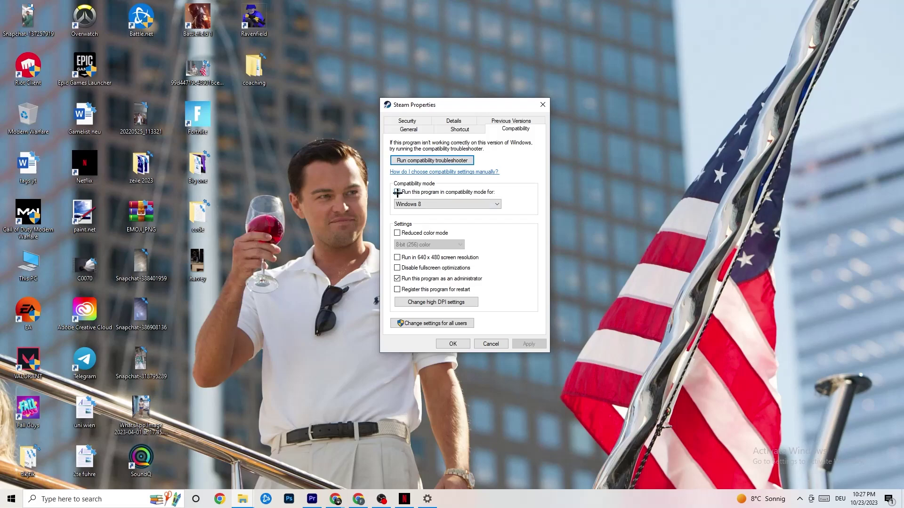
{"action": "left_click", "coordinate": [438, 204]}
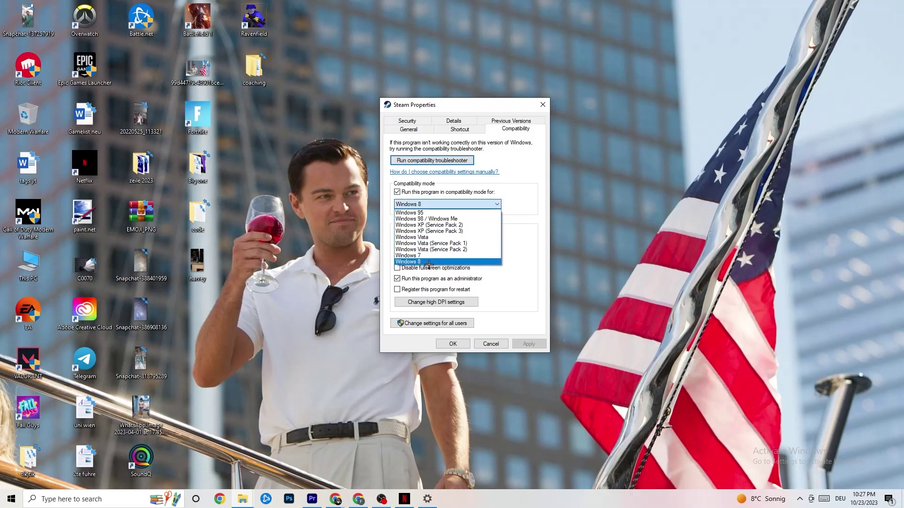
{"action": "left_click", "coordinate": [512, 221]}
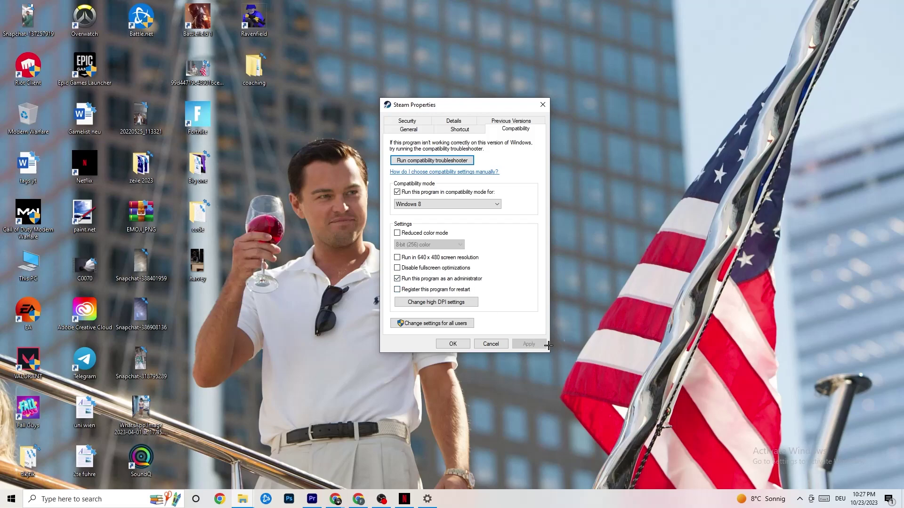
{"action": "left_click", "coordinate": [453, 344]}
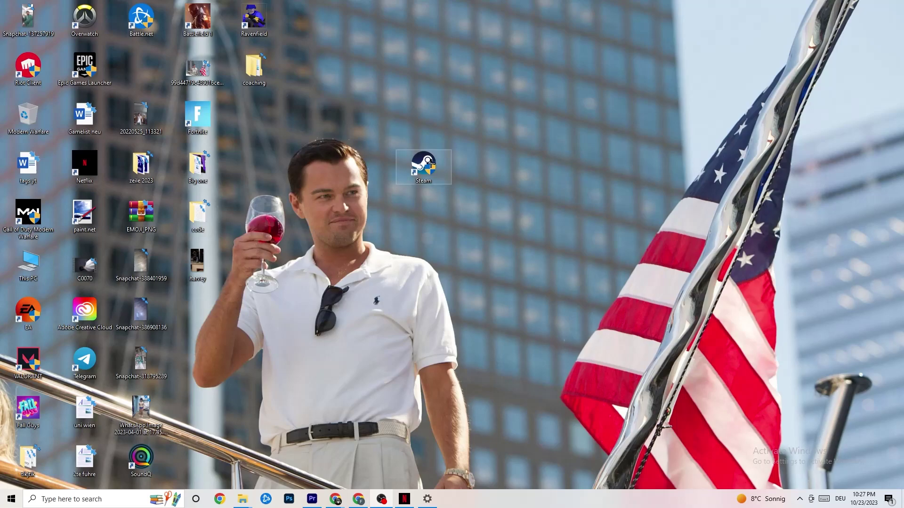
{"action": "left_click", "coordinate": [3, 503]}
{"action": "left_click", "coordinate": [357, 387]}
{"action": "right_click", "coordinate": [415, 171]}
{"action": "left_click", "coordinate": [365, 266]}
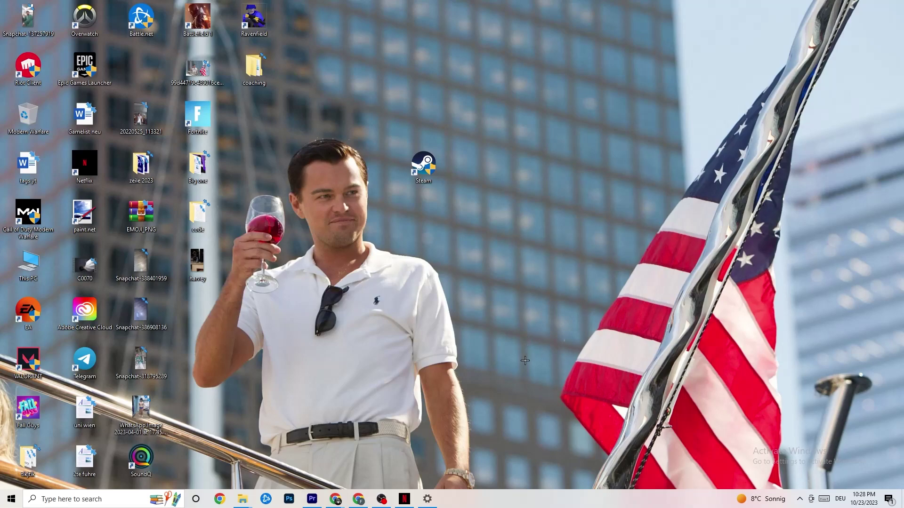
Open Task Manager maximized and check the actions available for the Google Chrome process
{"action": "right_click", "coordinate": [500, 504]}
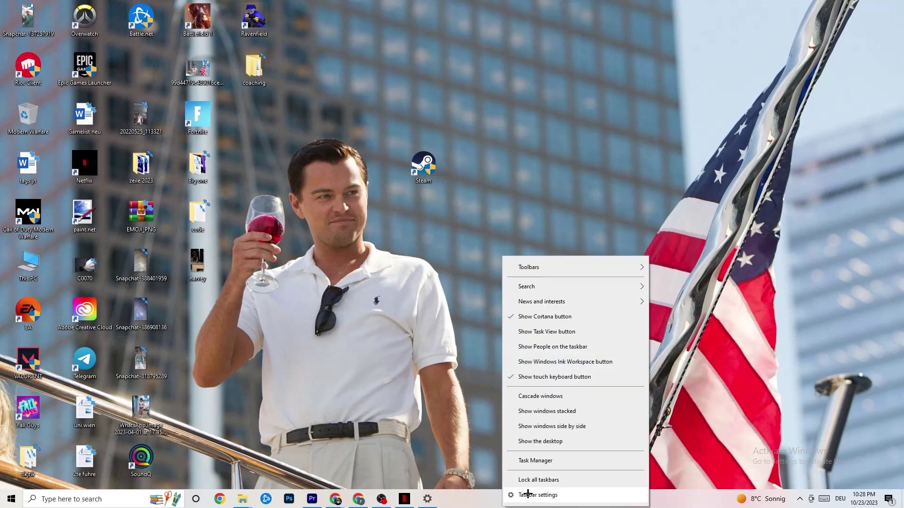
{"action": "left_click", "coordinate": [543, 461]}
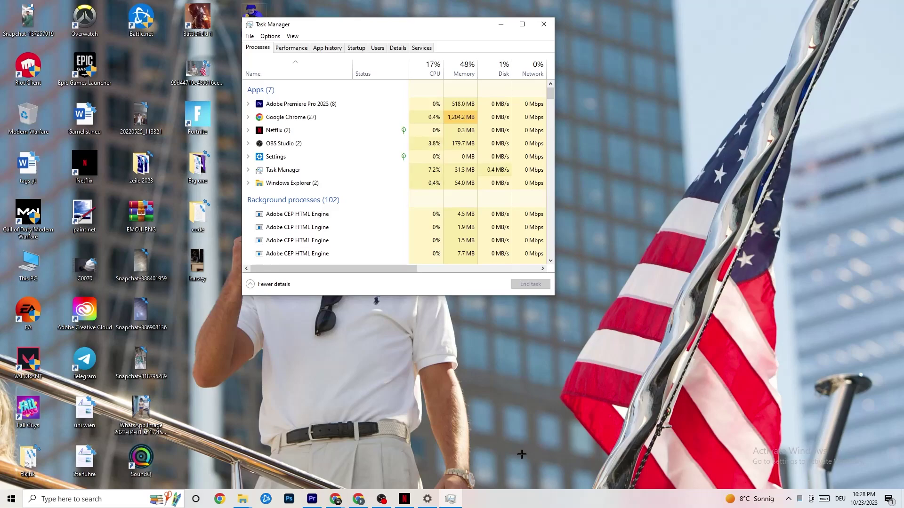
{"action": "left_click", "coordinate": [521, 24]}
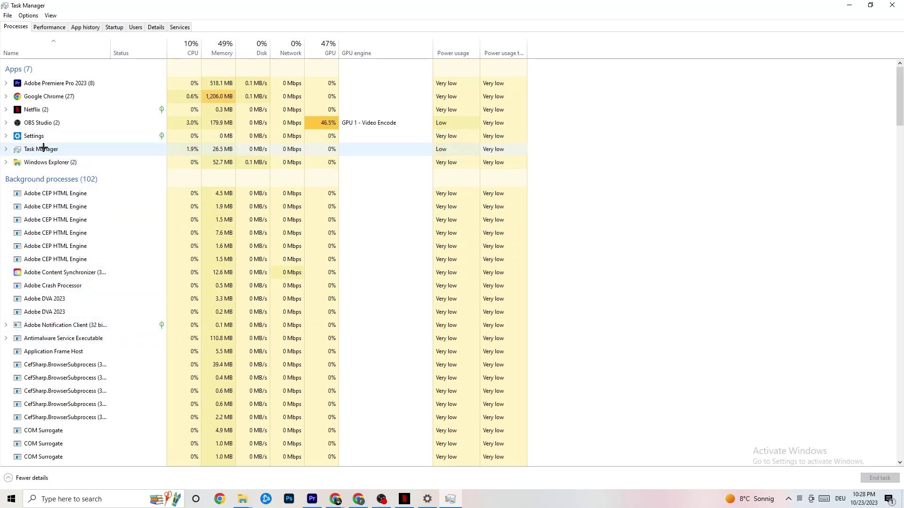
{"action": "right_click", "coordinate": [65, 96]}
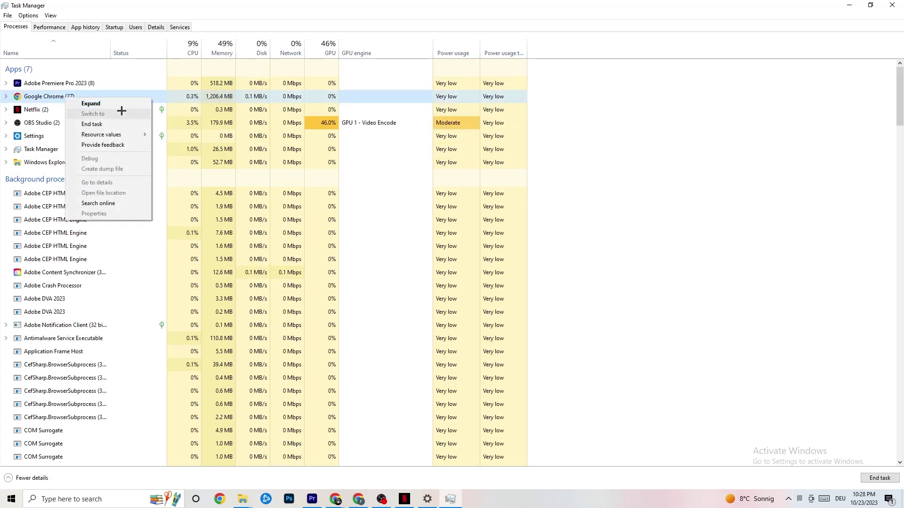
{"action": "left_click", "coordinate": [621, 116]}
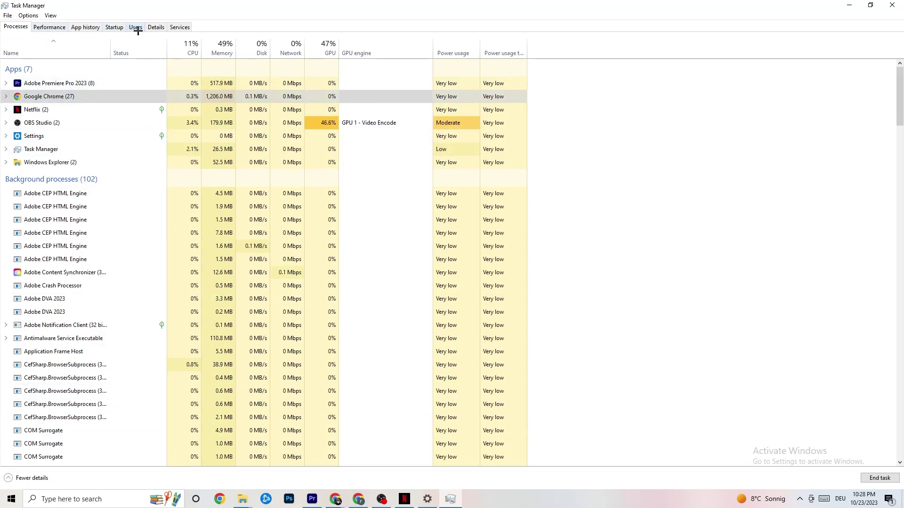
Check the priority options of the Adobe Premiere Pro process in Task Manager's detailed process list
{"action": "left_click", "coordinate": [156, 27]}
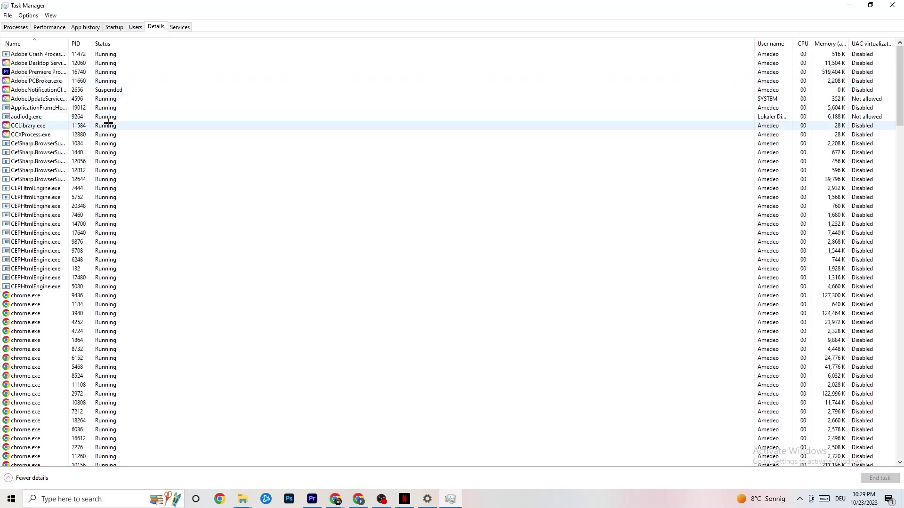
{"action": "right_click", "coordinate": [49, 72]}
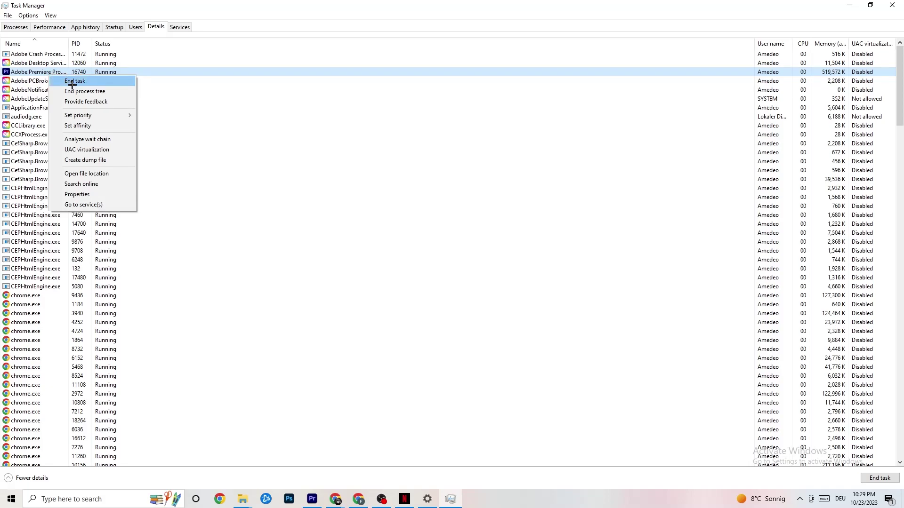
{"action": "mouse_move", "coordinate": [85, 116]}
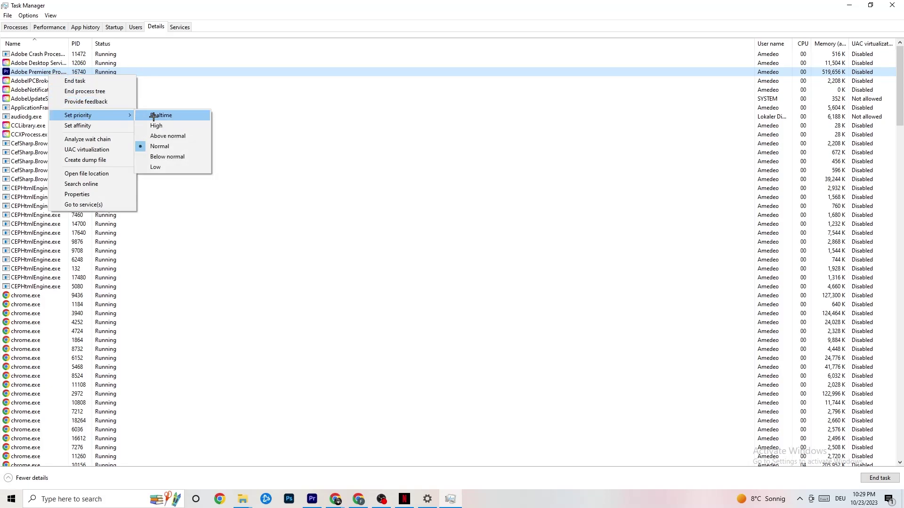
{"action": "left_click", "coordinate": [124, 112]}
{"action": "left_click", "coordinate": [125, 111]}
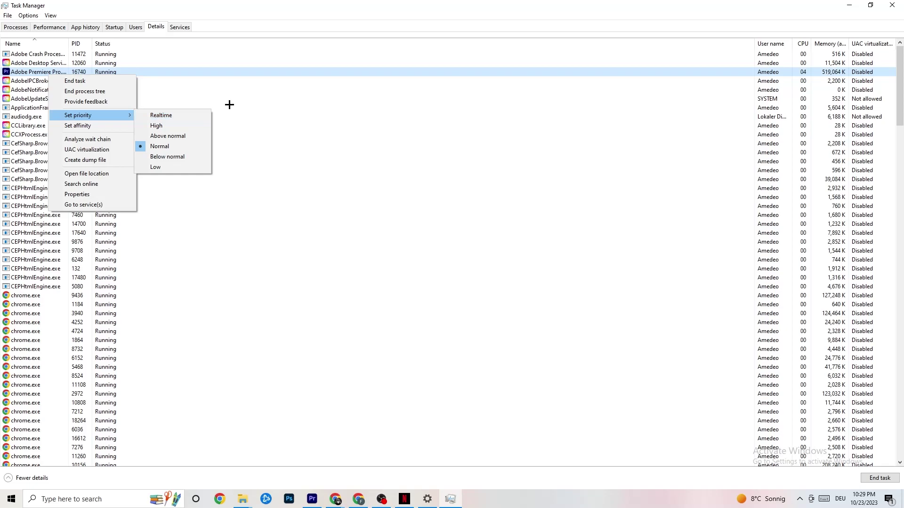
{"action": "left_click", "coordinate": [245, 99]}
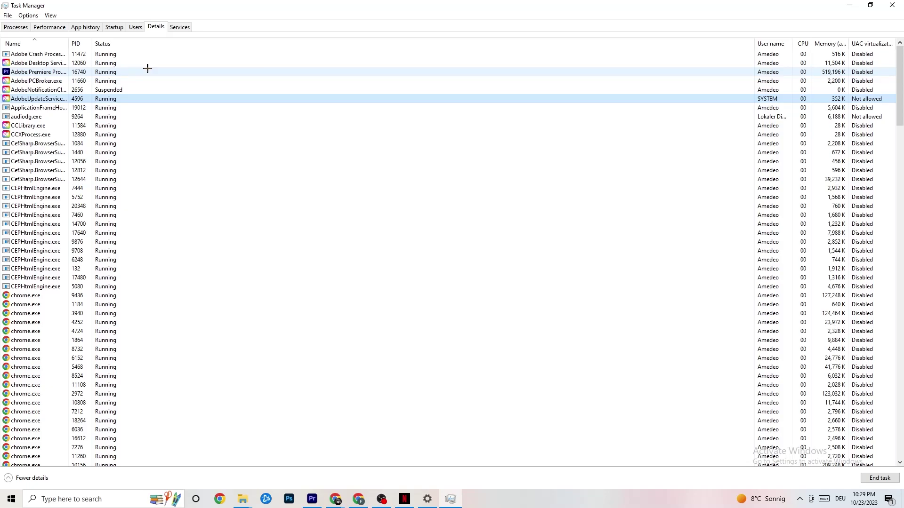
Review the startup apps and the options for Razer Synapse, and close Task Manager
{"action": "left_click", "coordinate": [114, 27]}
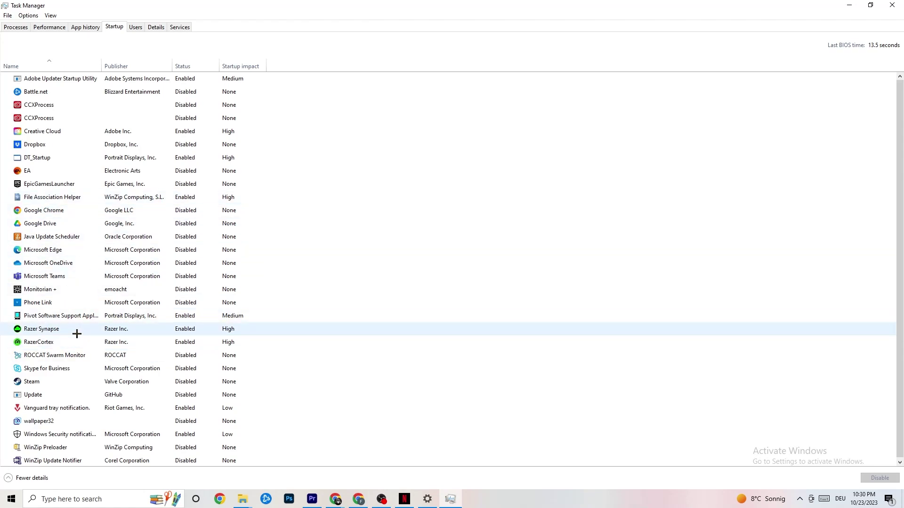
{"action": "right_click", "coordinate": [183, 329]}
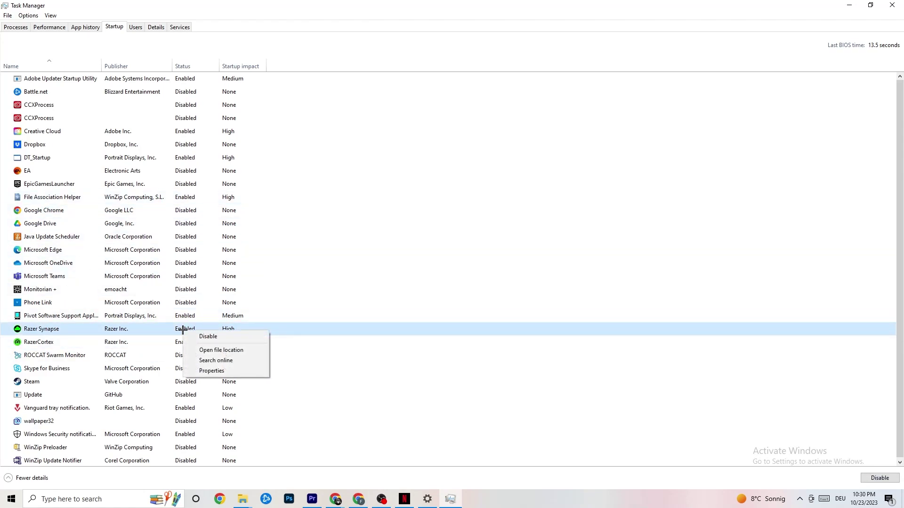
{"action": "left_click", "coordinate": [466, 48]}
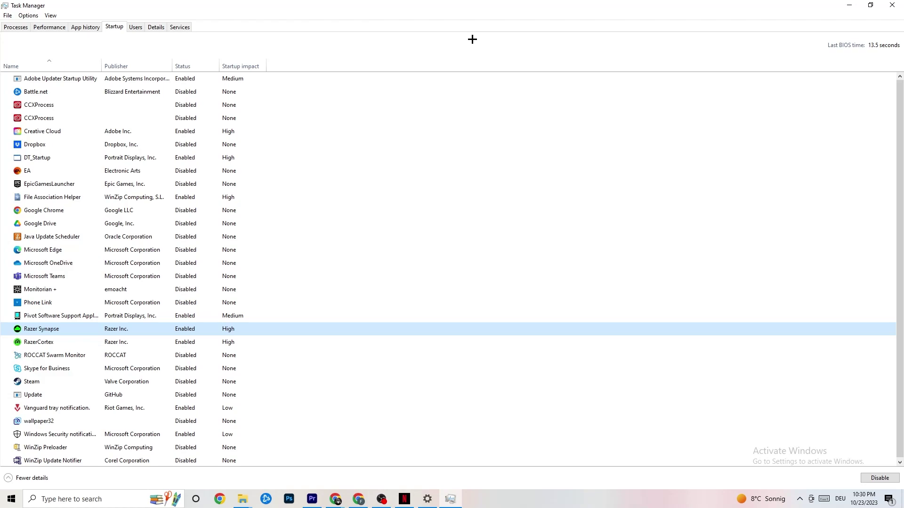
{"action": "left_click", "coordinate": [887, 3]}
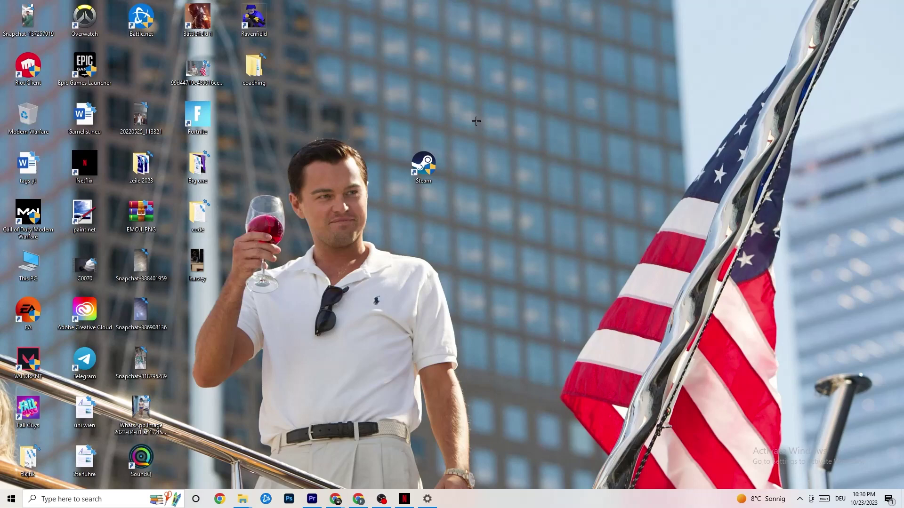
Open the Windows display settings and check the available scaling sizes for text and apps
{"action": "left_click", "coordinate": [7, 505]}
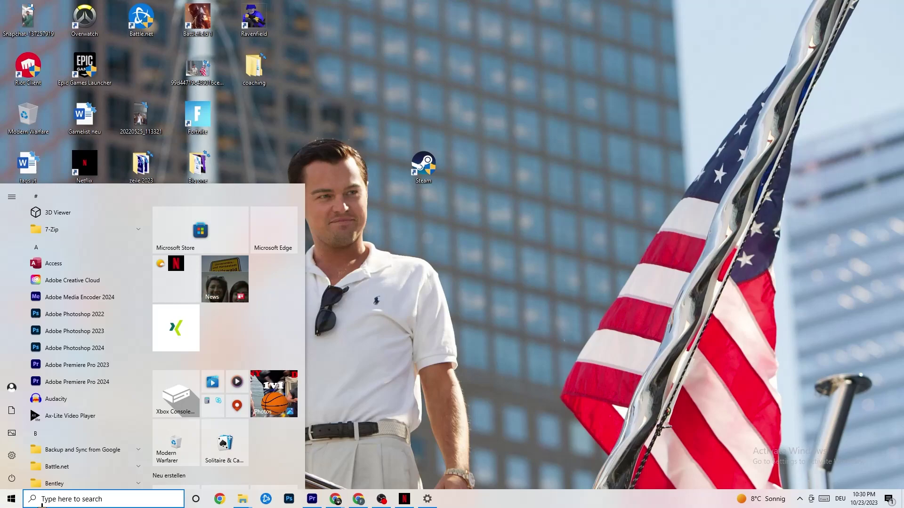
{"action": "left_click", "coordinate": [14, 456]}
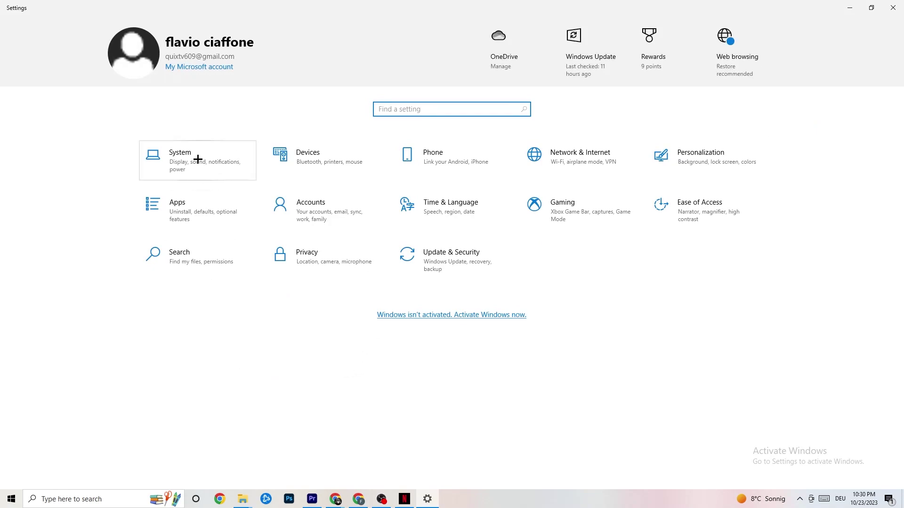
{"action": "left_click", "coordinate": [198, 159]}
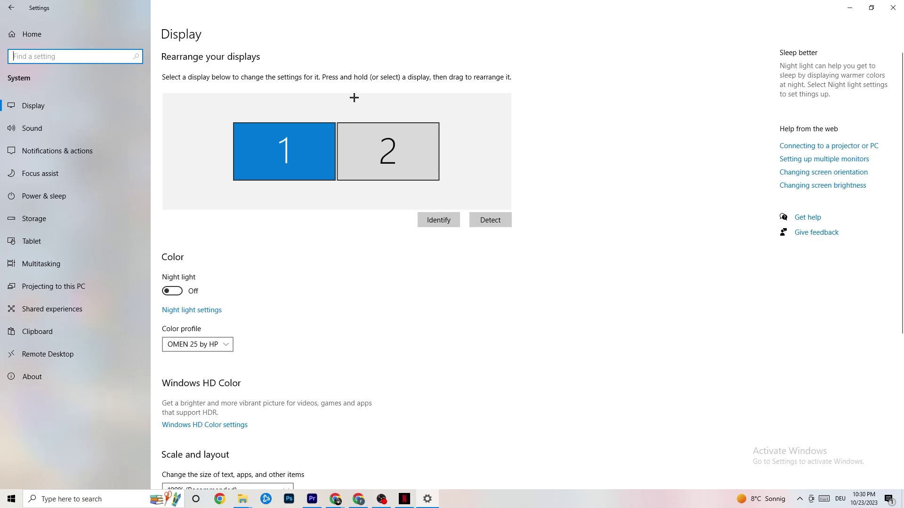
{"action": "scroll", "coordinate": [440, 107], "scroll_direction": "down", "scroll_amount": 5}
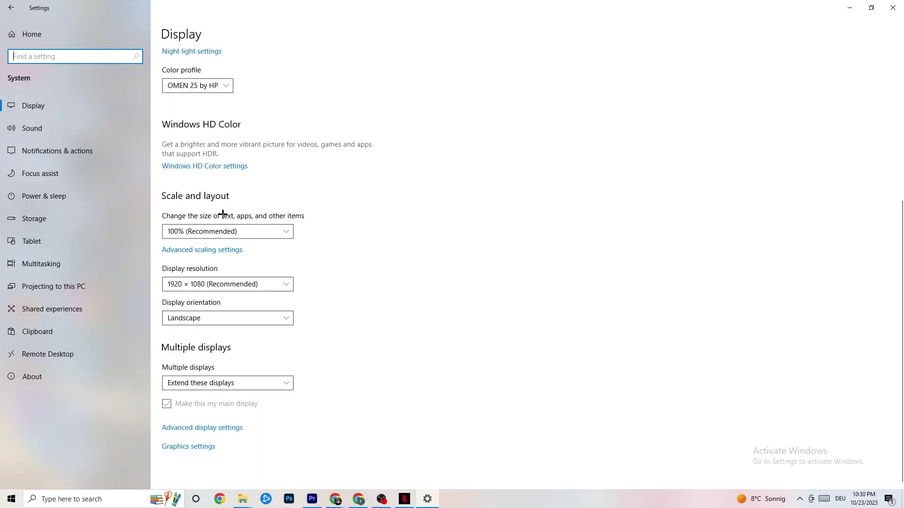
{"action": "left_click", "coordinate": [264, 231]}
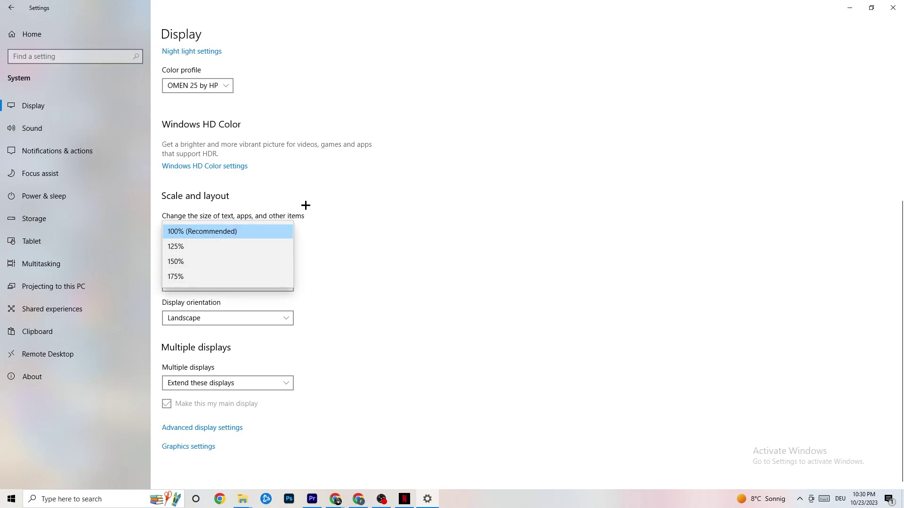
{"action": "left_click", "coordinate": [361, 184]}
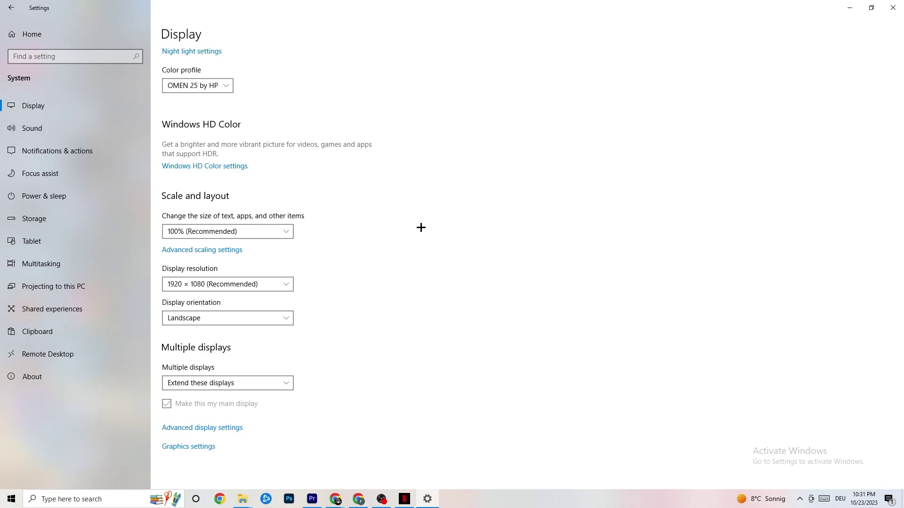
View the available power plans from the Power & sleep settings and close Power Options
{"action": "left_click", "coordinate": [56, 194]}
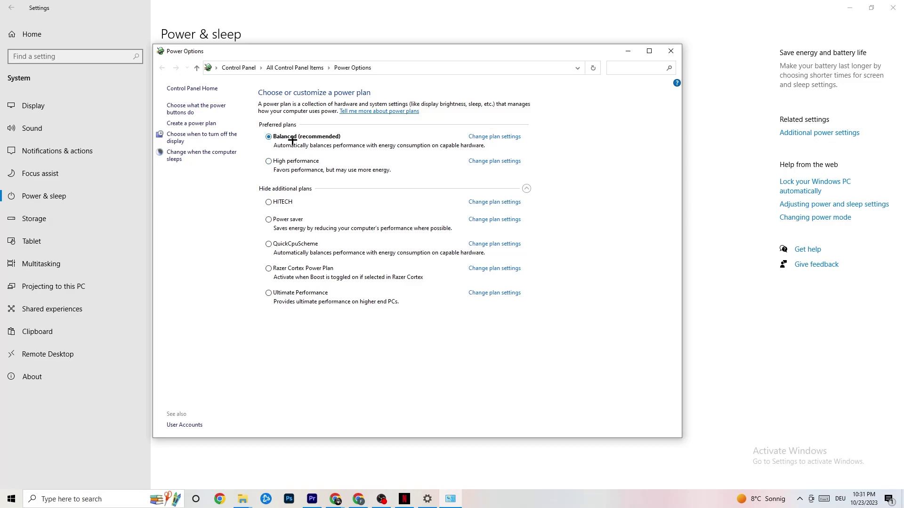
{"action": "left_click", "coordinate": [669, 50]}
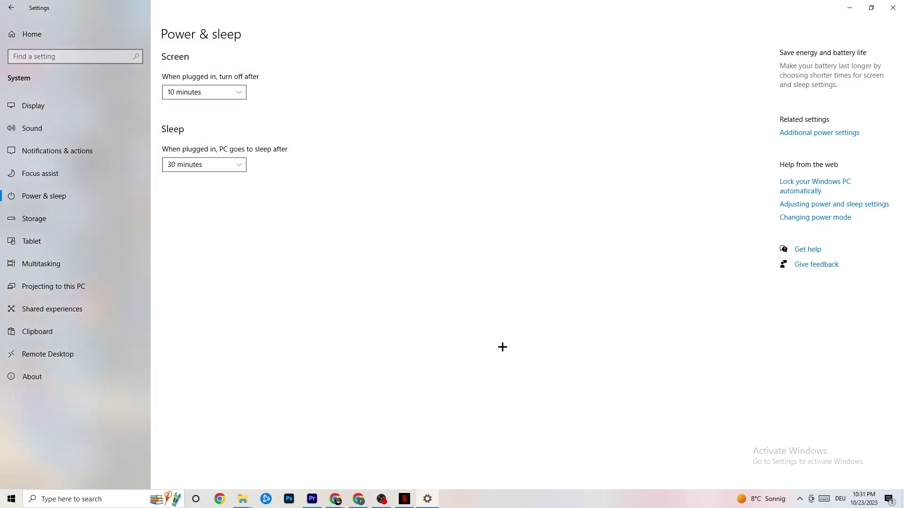
Open the Storage Sense configuration and check the options for its run schedule and for how long recycle bin files are kept
{"action": "left_click", "coordinate": [68, 219]}
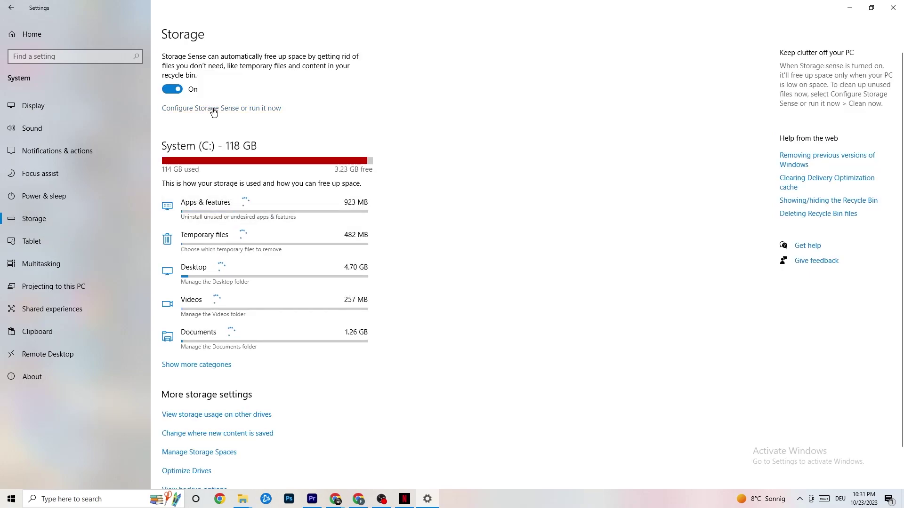
{"action": "left_click", "coordinate": [213, 110]}
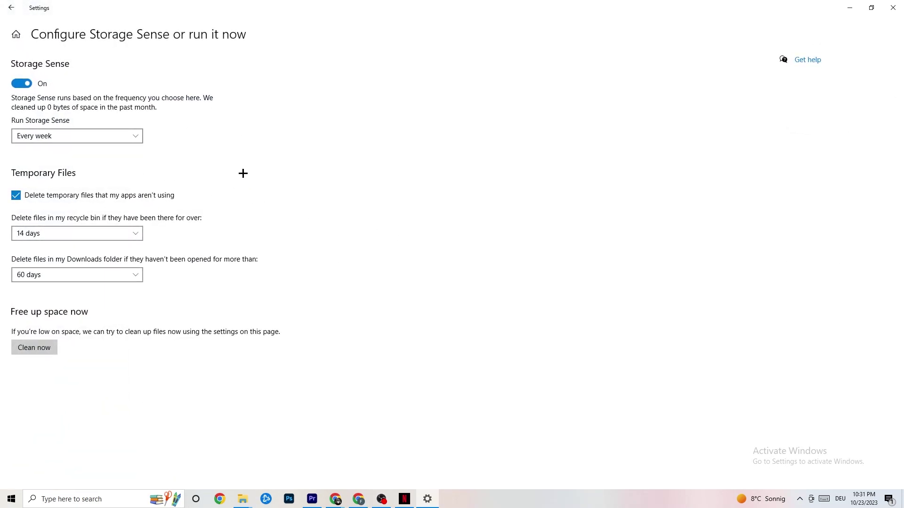
{"action": "left_click", "coordinate": [101, 136]}
{"action": "left_click", "coordinate": [297, 124]}
{"action": "left_click", "coordinate": [109, 138]}
{"action": "left_click", "coordinate": [264, 176]}
{"action": "left_click", "coordinate": [105, 230]}
{"action": "left_click", "coordinate": [295, 191]}
{"action": "left_click", "coordinate": [11, 7]}
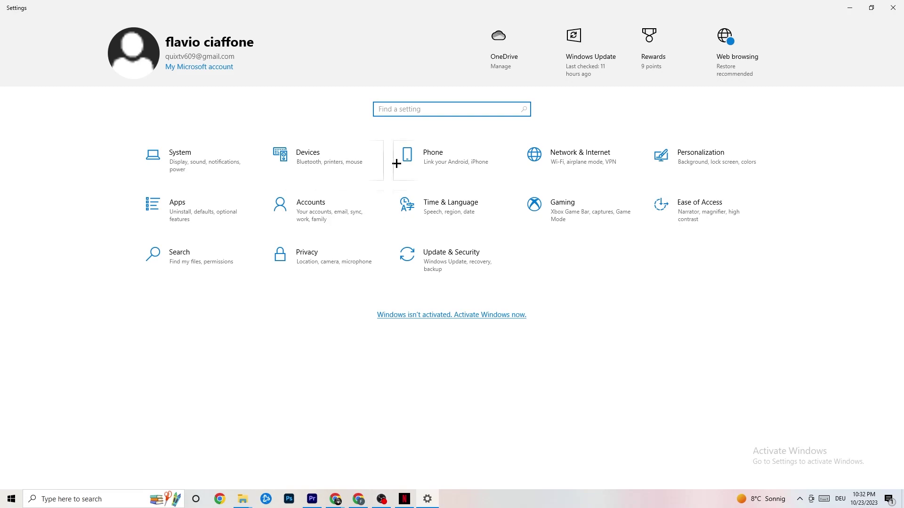
Review the Gaming settings for Xbox Game Bar, Captures and Game Mode, and return to the Settings home page
{"action": "left_click", "coordinate": [602, 216]}
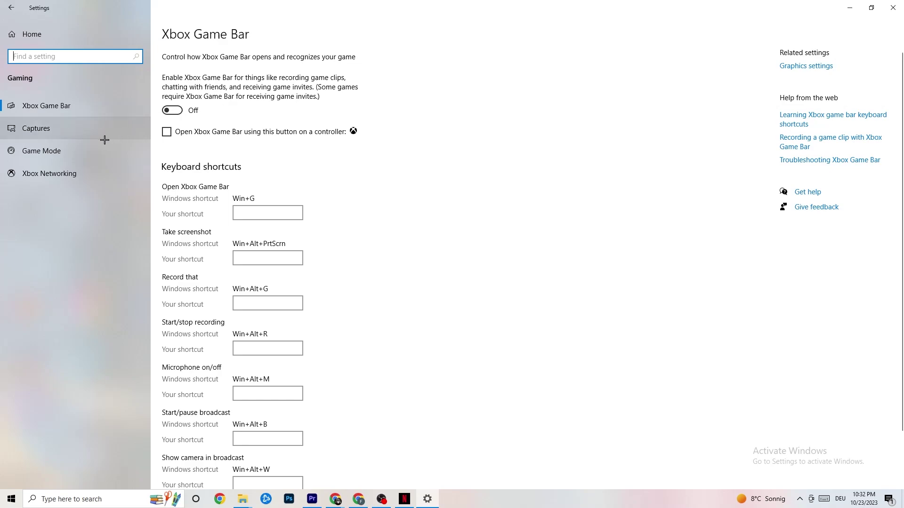
{"action": "left_click", "coordinate": [75, 134]}
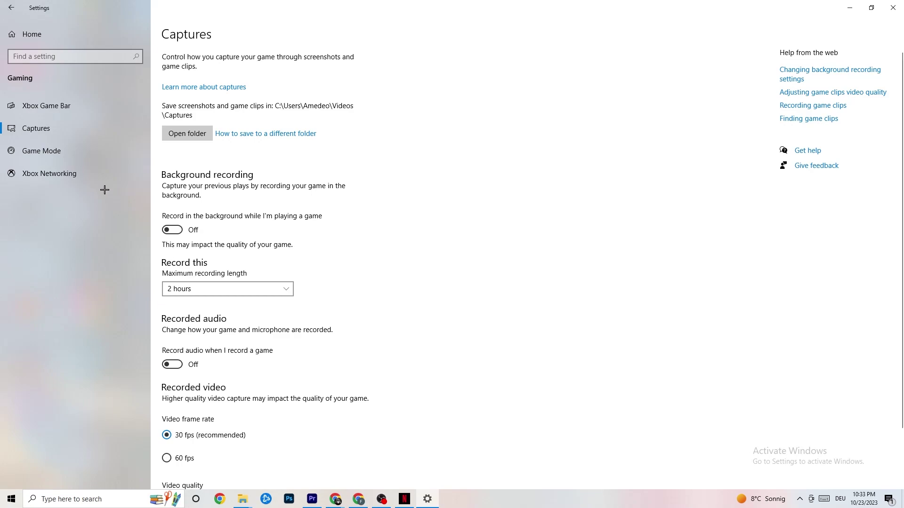
{"action": "left_click", "coordinate": [83, 151]}
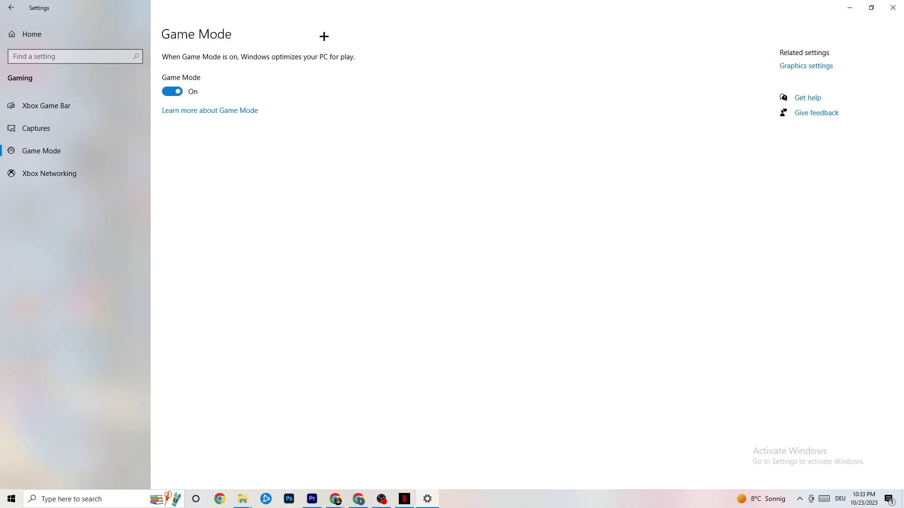
{"action": "left_click", "coordinate": [11, 7]}
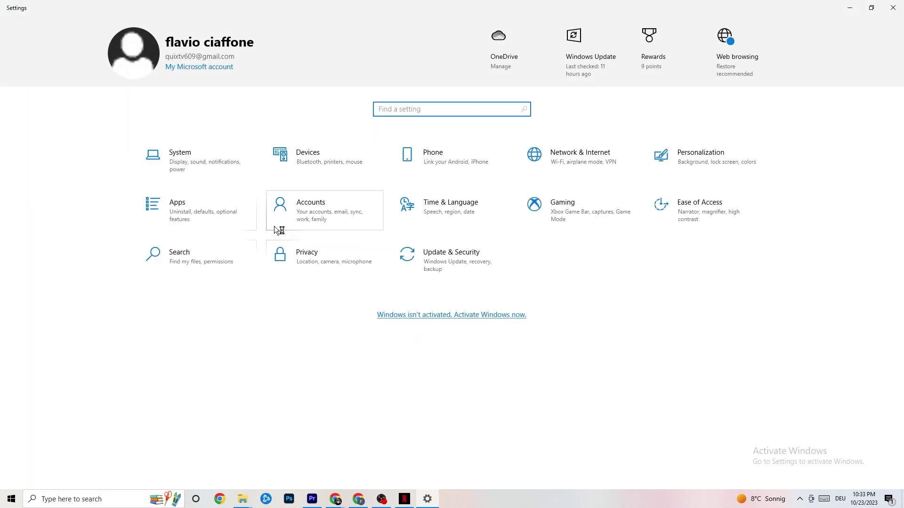
Review the Windows Update and Troubleshoot pages in Update & Security, and close Settings
{"action": "left_click", "coordinate": [472, 269]}
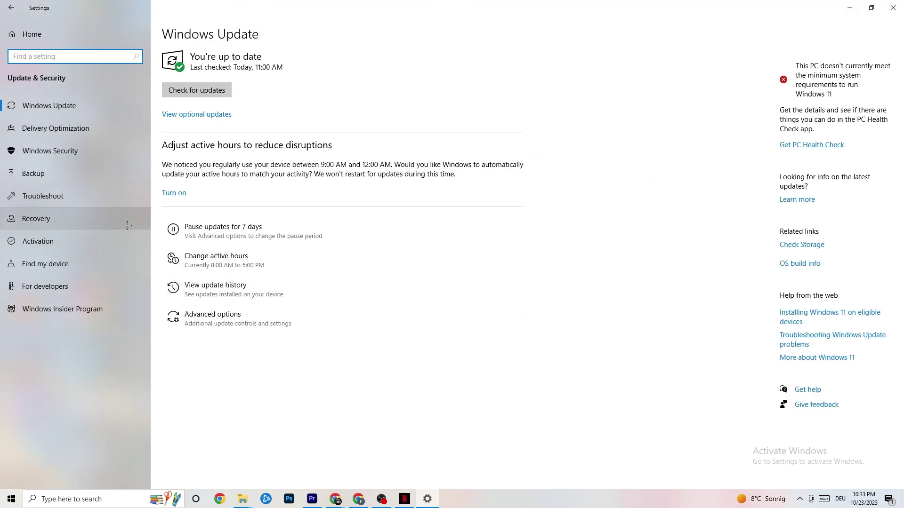
{"action": "left_click", "coordinate": [50, 191]}
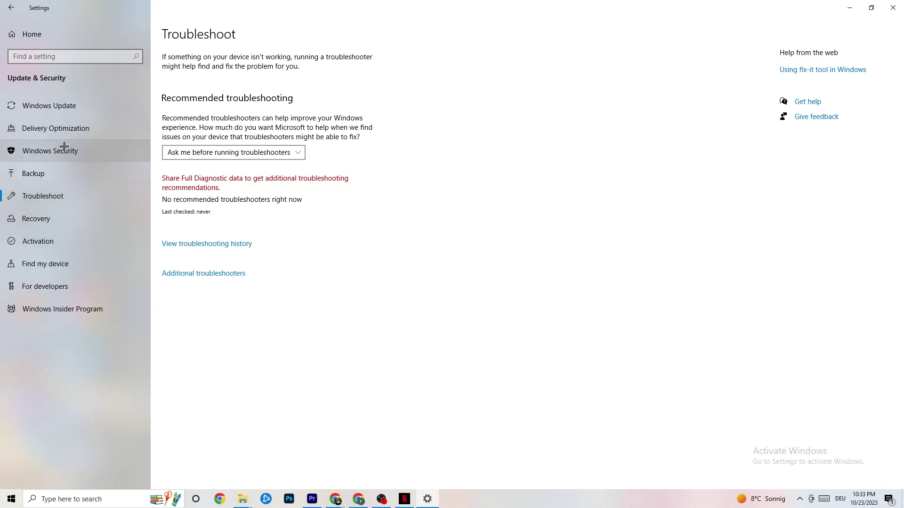
{"action": "left_click", "coordinate": [72, 109]}
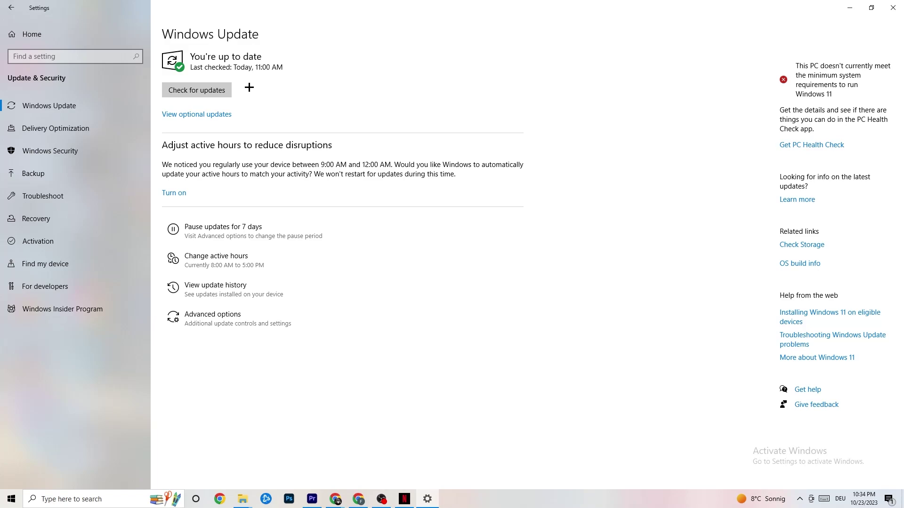
{"action": "left_click", "coordinate": [892, 8]}
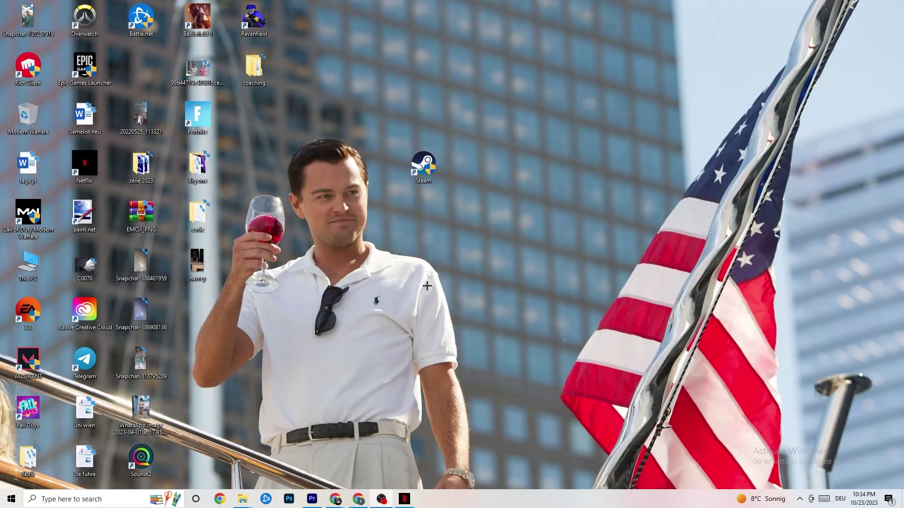